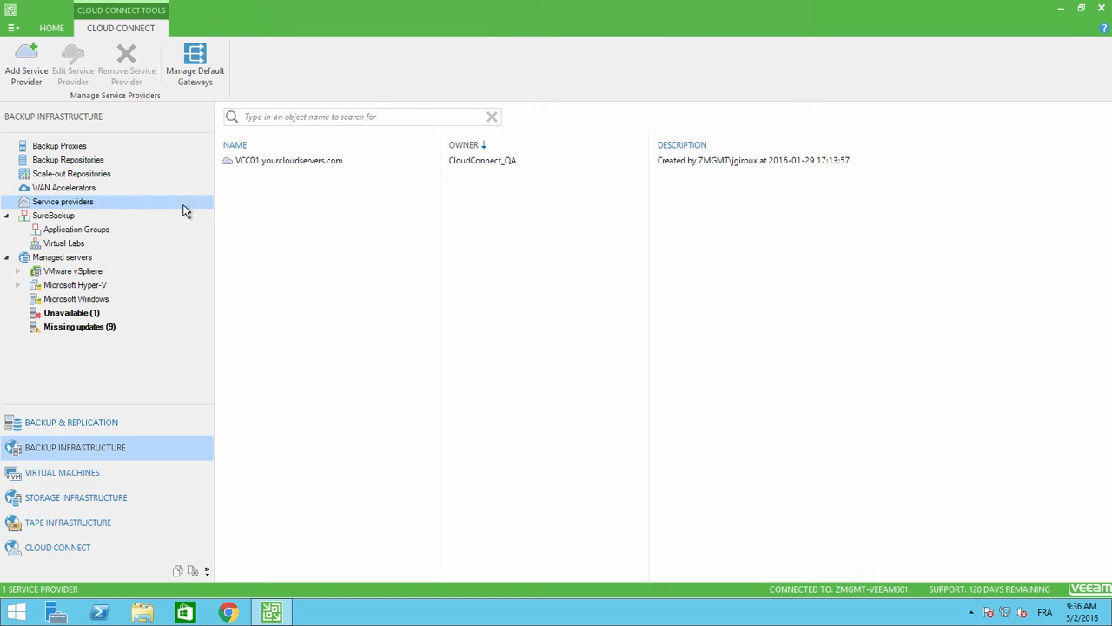
Enter VCC01.yourcloudservers.com as the new provider's DNS name, described 'Demo account for Veeam Cloud Connect'.
right_click(112, 200)
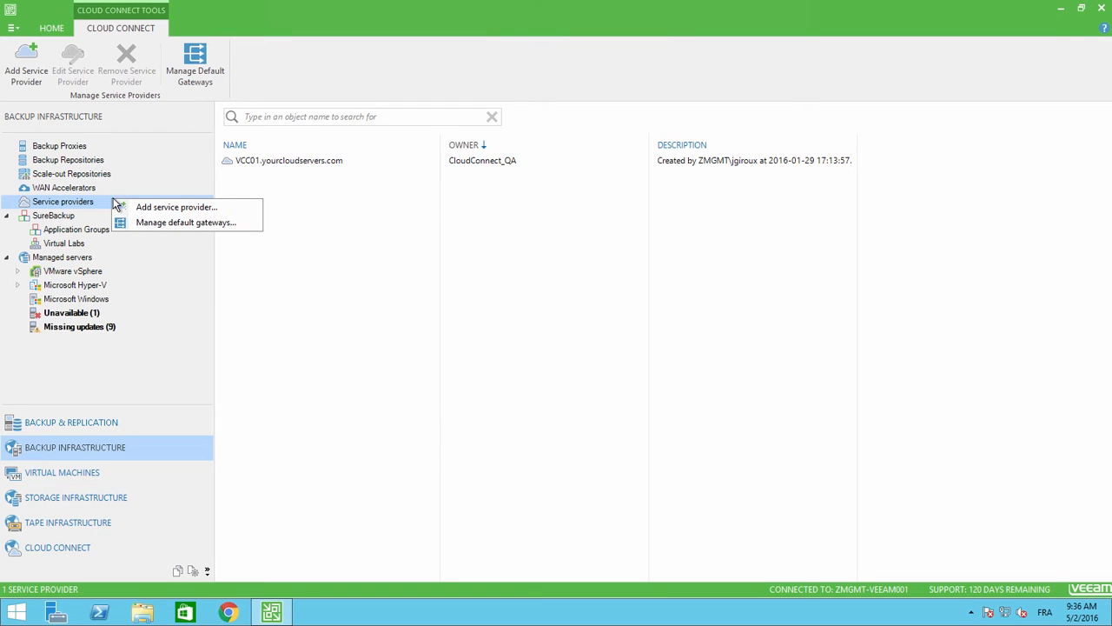
click(179, 208)
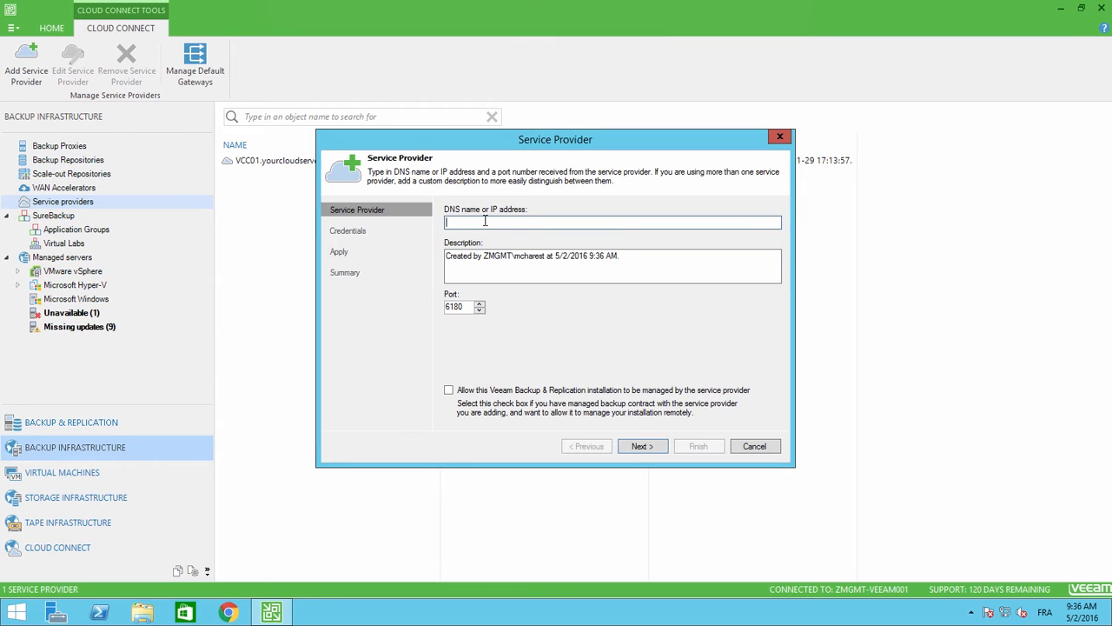
text(VCC01.yourcloudservers.com)
drag(644, 256, 439, 269)
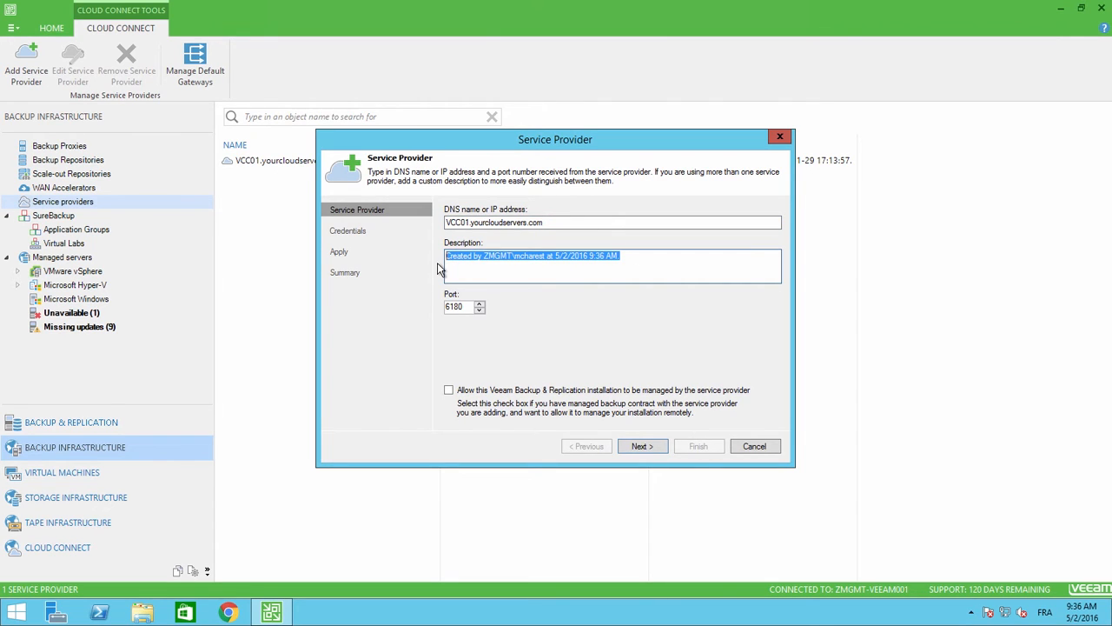
text(Demo account for V)
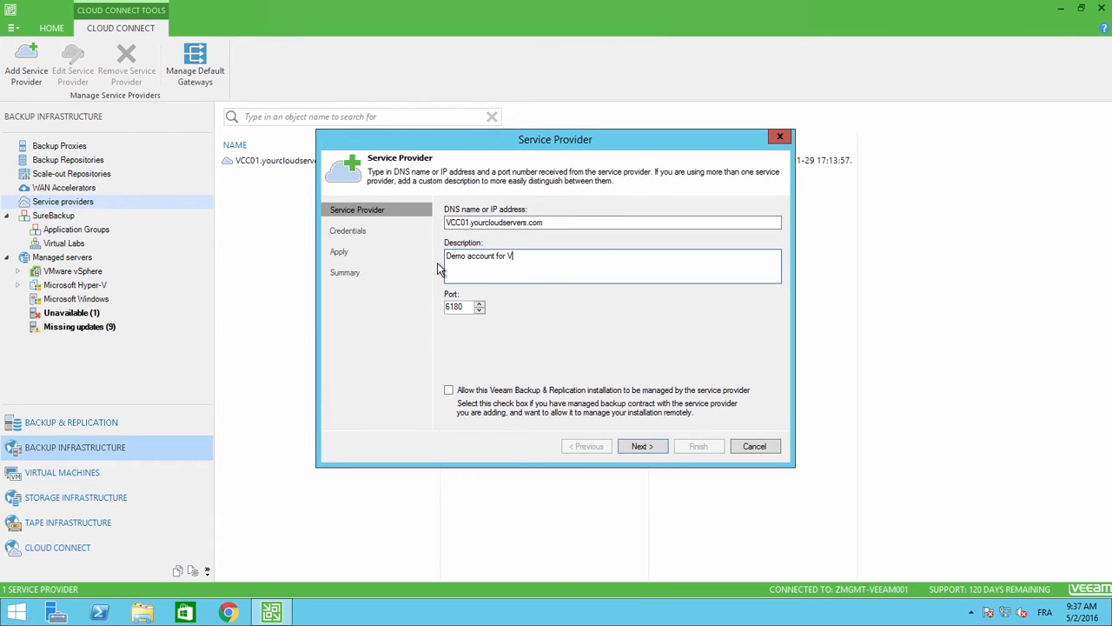
key(BackSpace)
text(Veeam Cloud Connect)
click(642, 445)
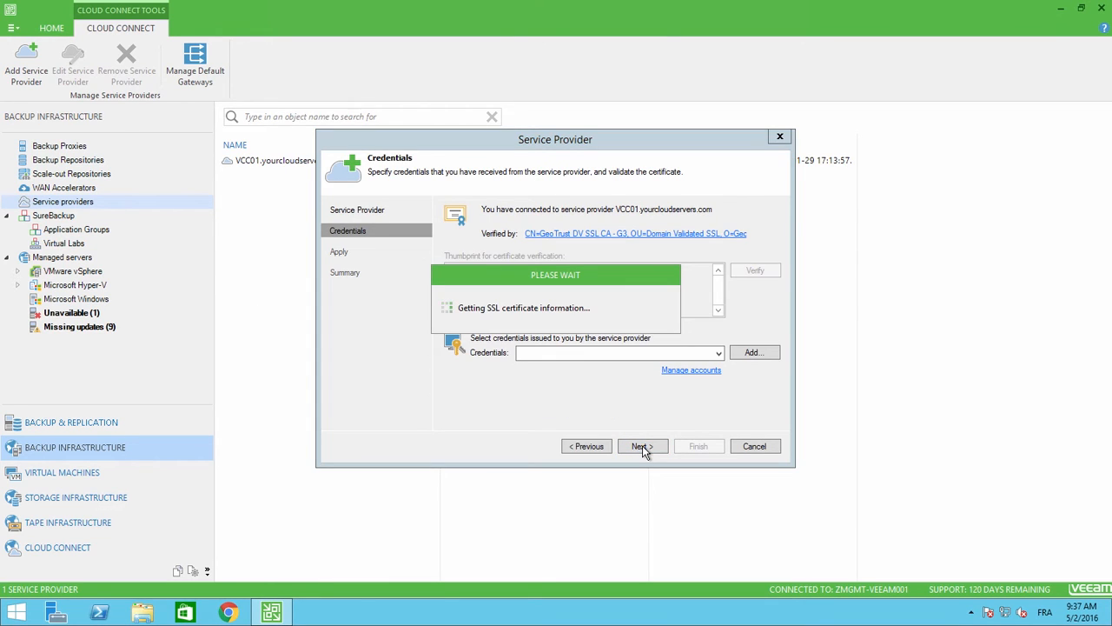
Add new tenant credentials with the account username and password.
click(754, 356)
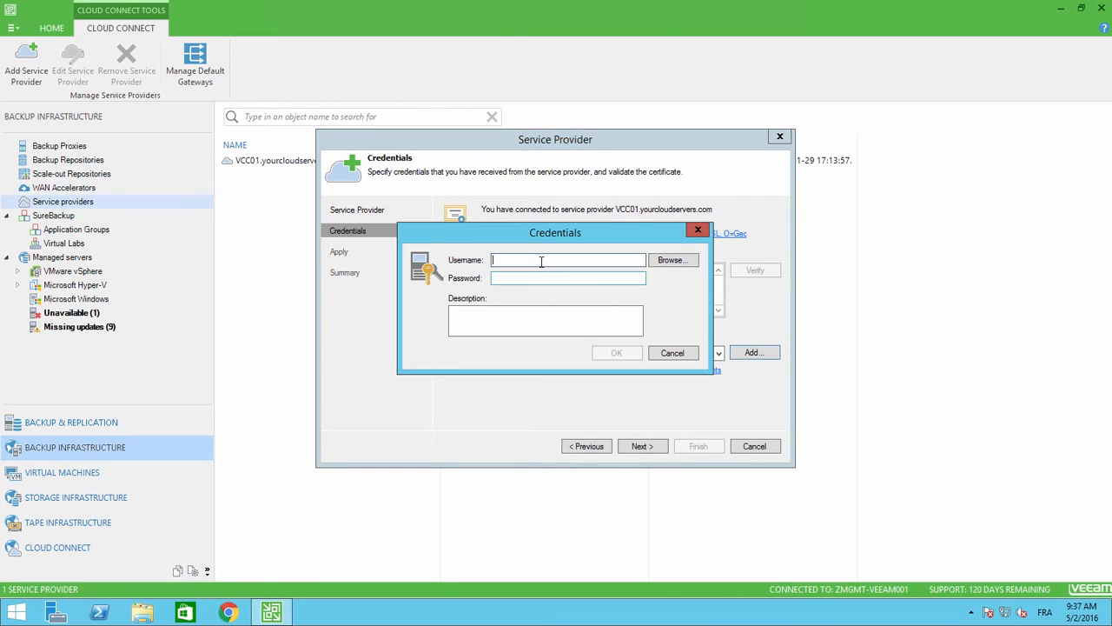
text(CCDemo01)
key(Tab)
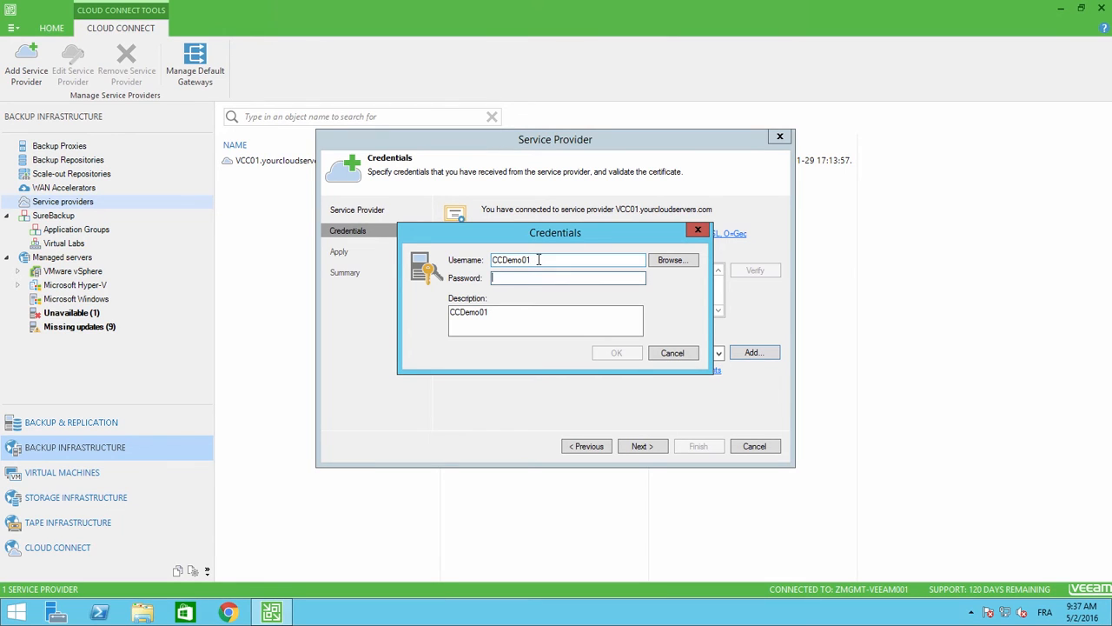
text(***********)
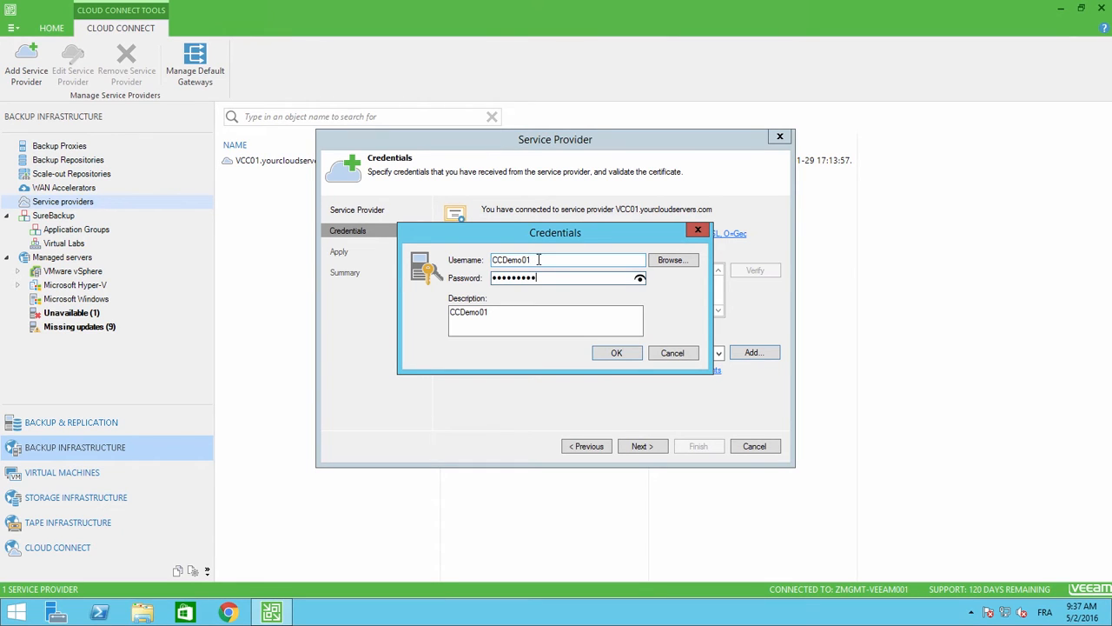
click(616, 353)
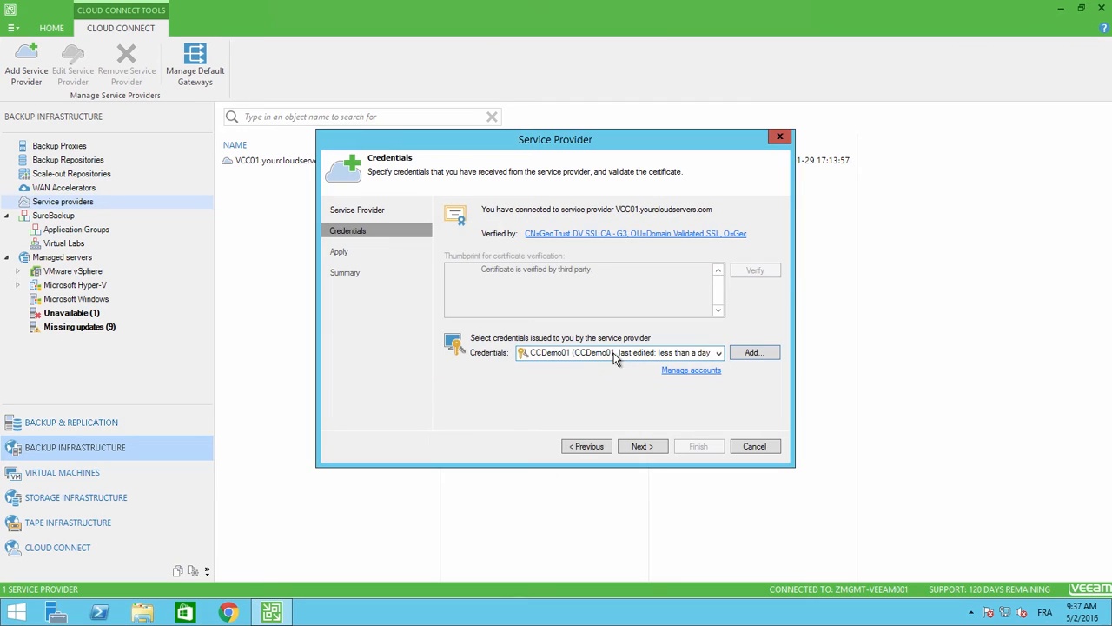
Connect to the provider, apply its 1.0 TB Cloud Repository Demo resources, and finish the wizard.
click(643, 447)
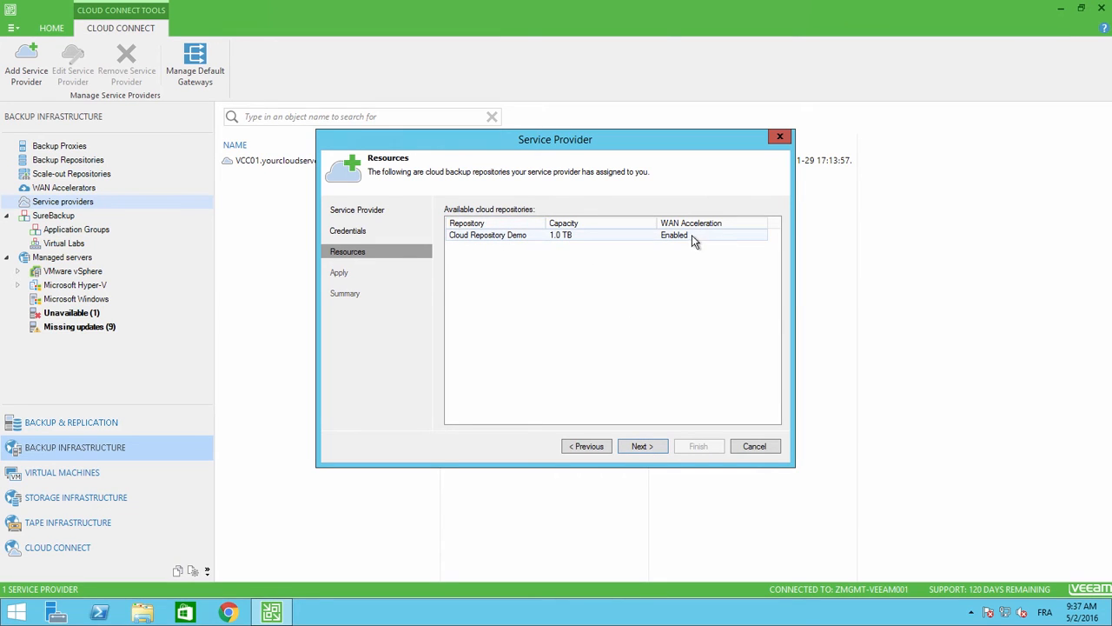
click(645, 447)
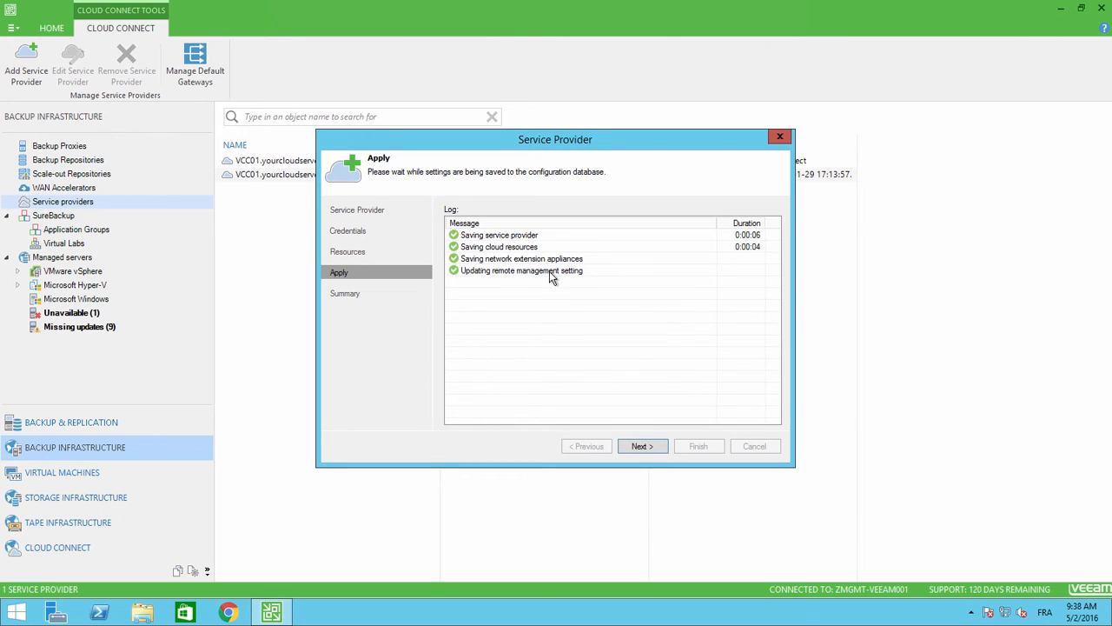
click(647, 447)
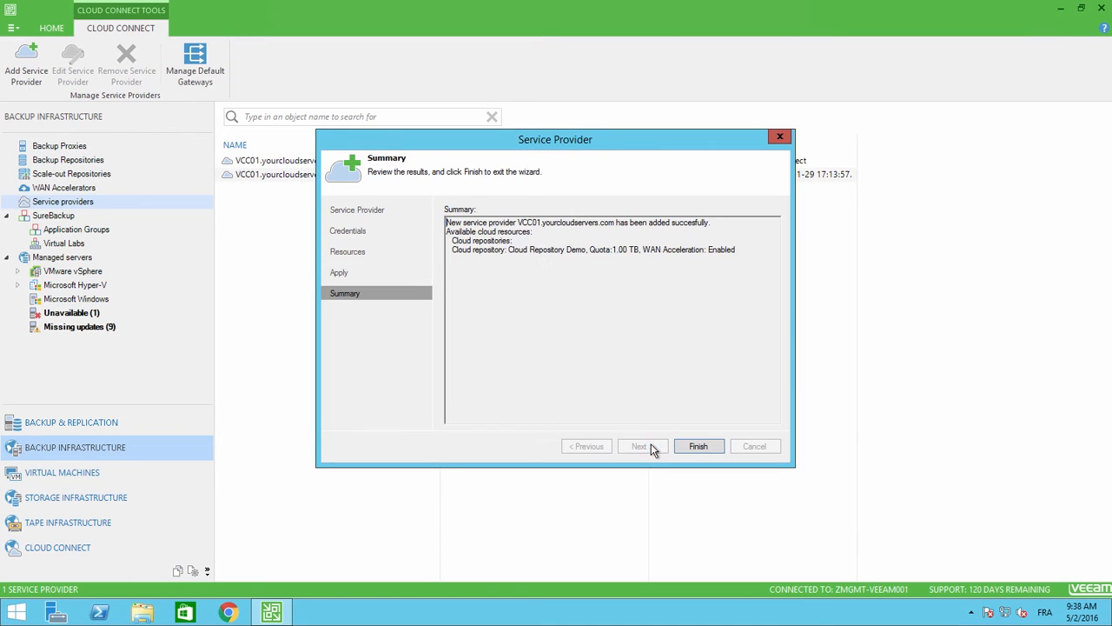
click(709, 447)
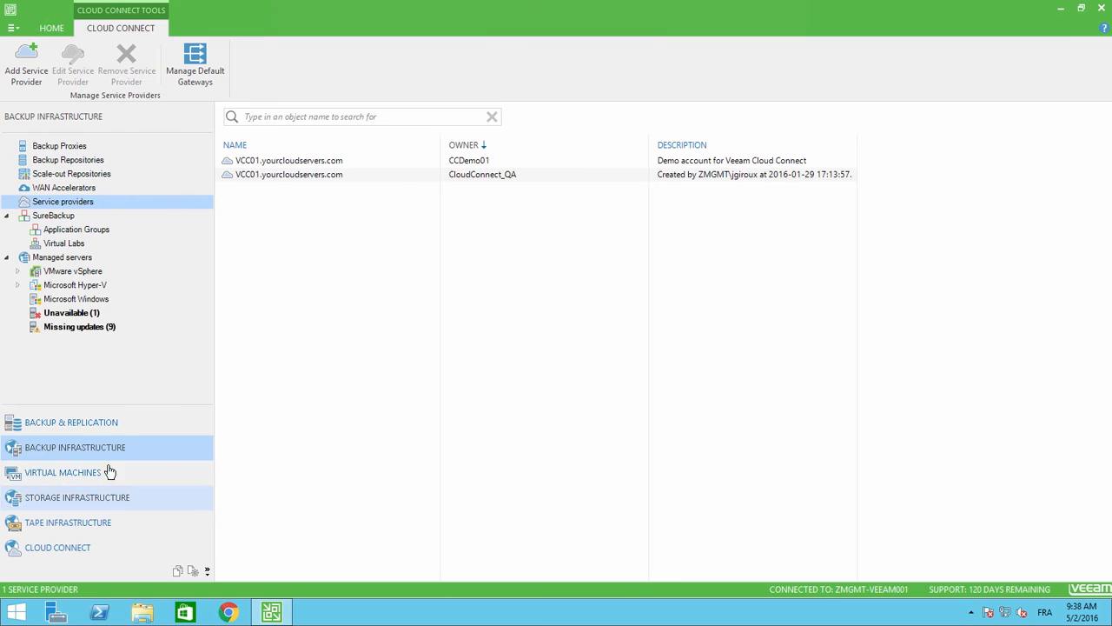
Switch to the Backup & Replication jobs list and bring up the Jobs menu.
click(89, 428)
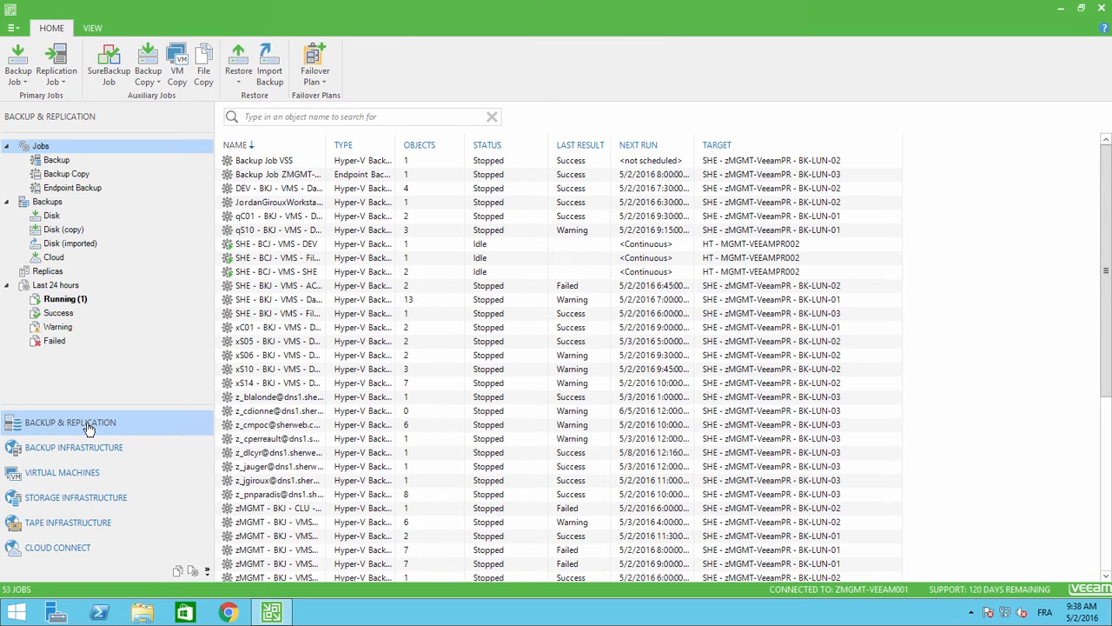
right_click(87, 148)
Start a new Hyper-V backup job named 'Demo backup'.
mouse_move(124, 158)
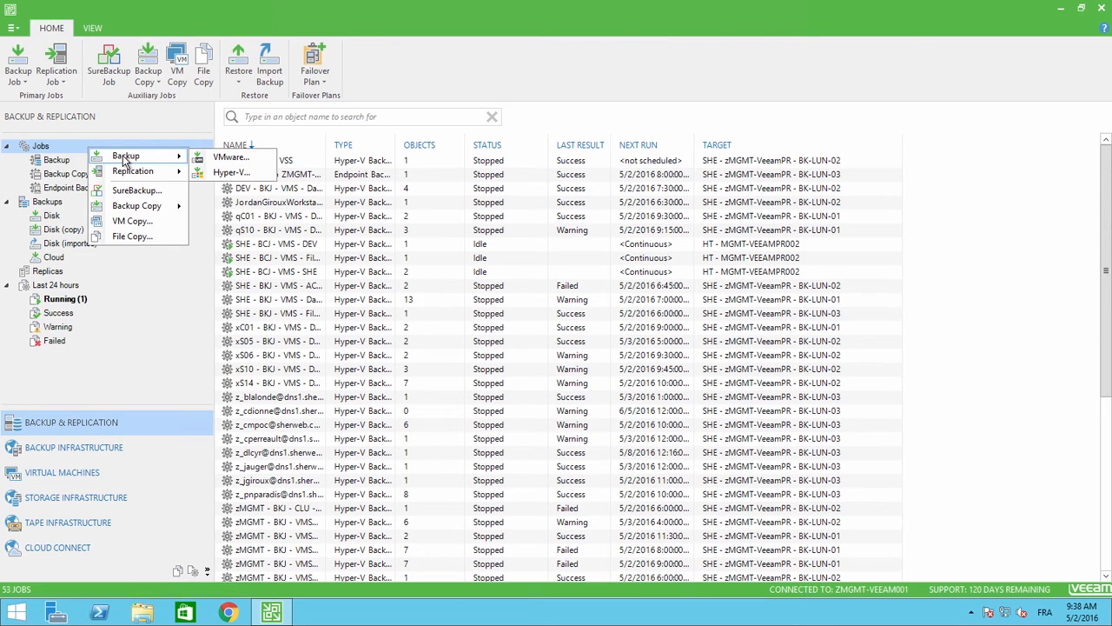
click(233, 174)
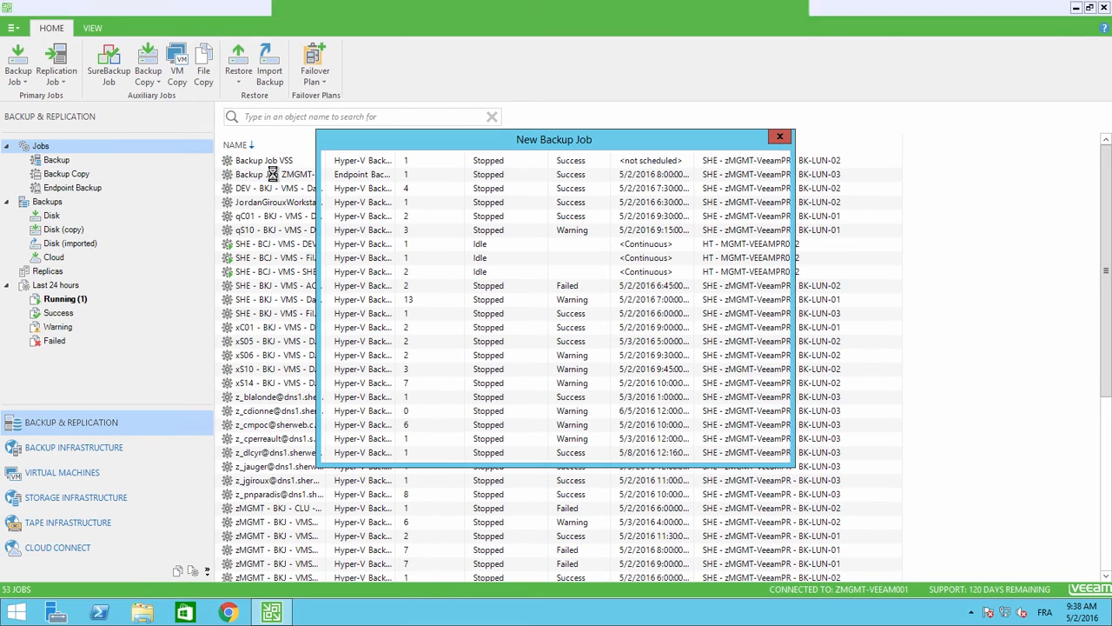
text(D)
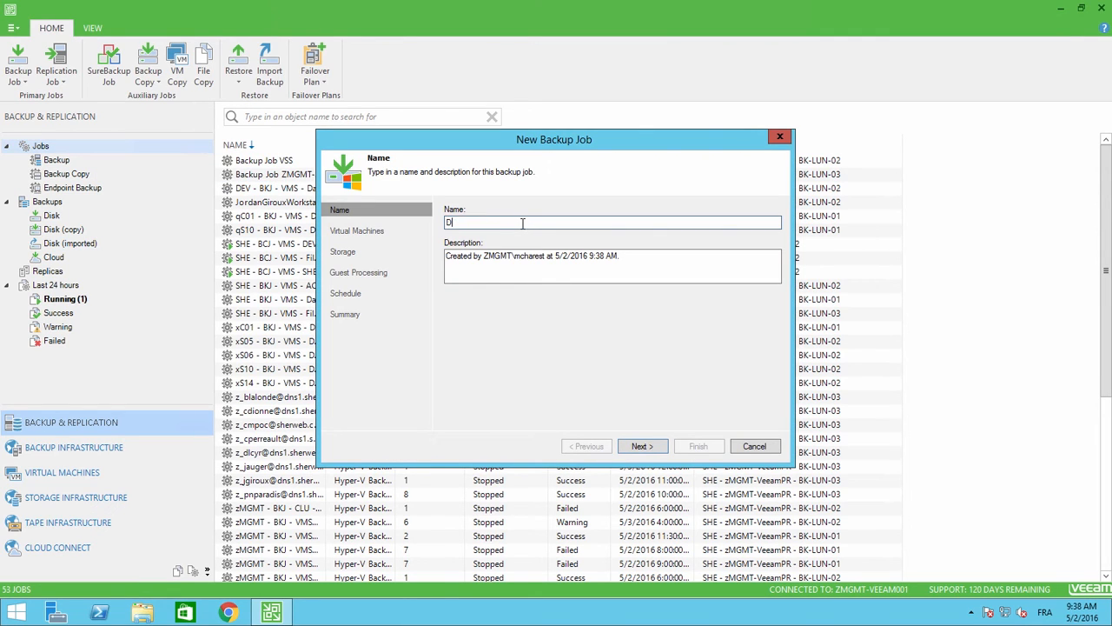
text(emo backup)
click(643, 447)
Search for TEST and add the frk01testWin virtual machine to the job.
click(752, 224)
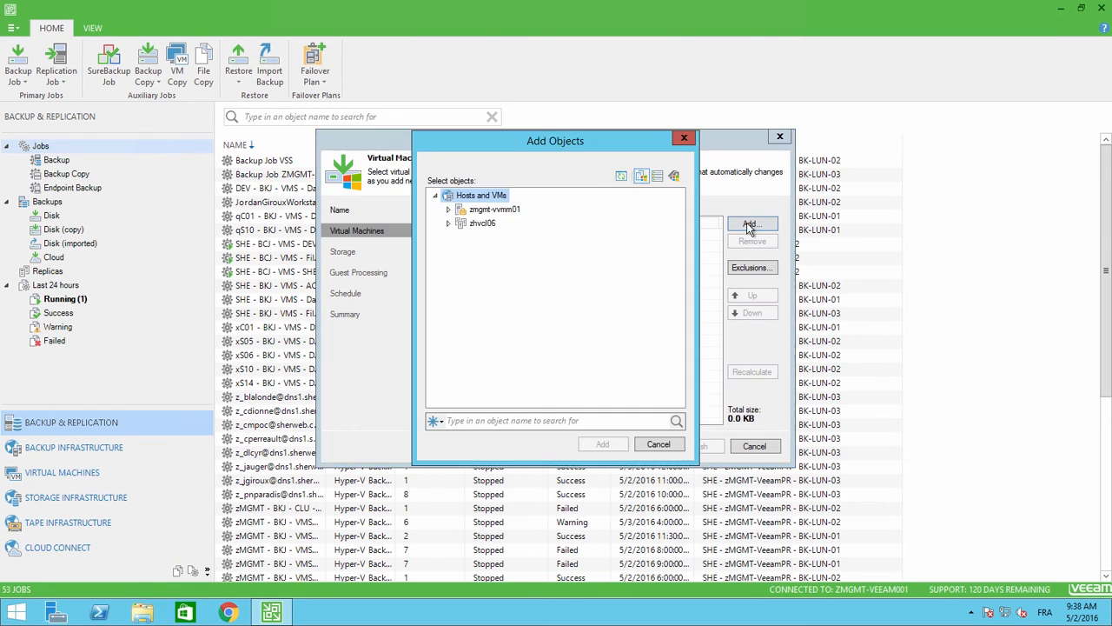
click(496, 423)
text(TEST)
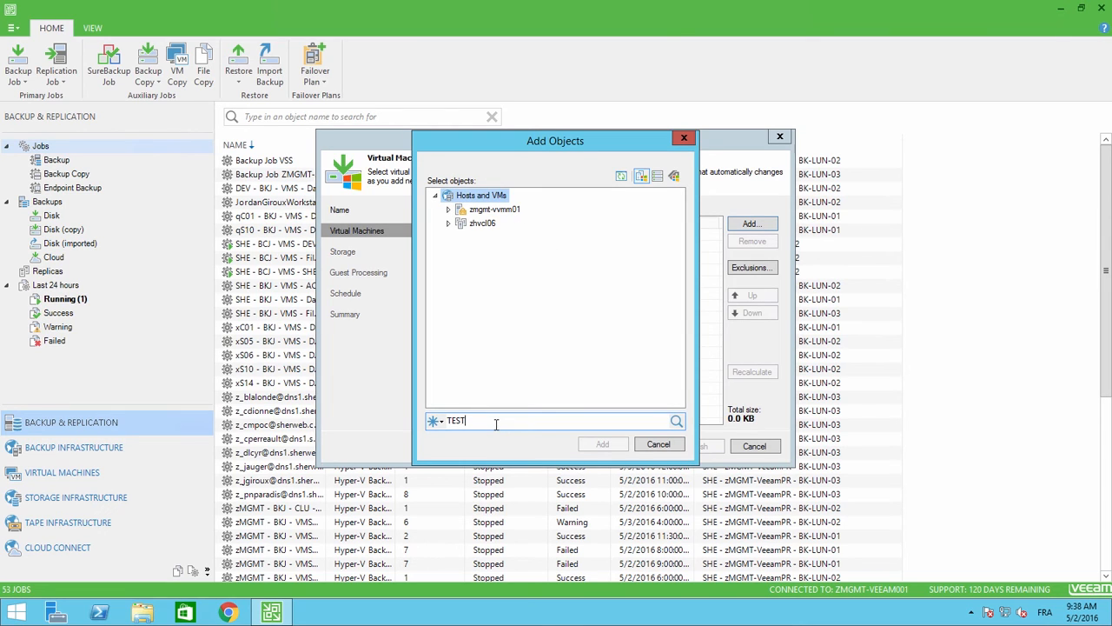
click(677, 421)
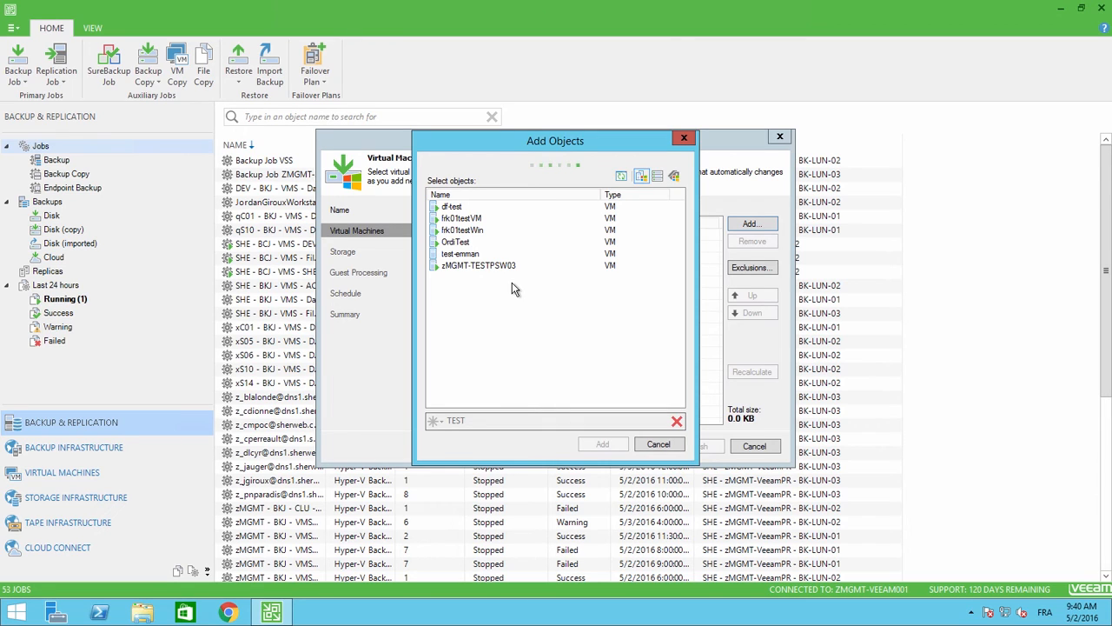
click(492, 231)
click(606, 445)
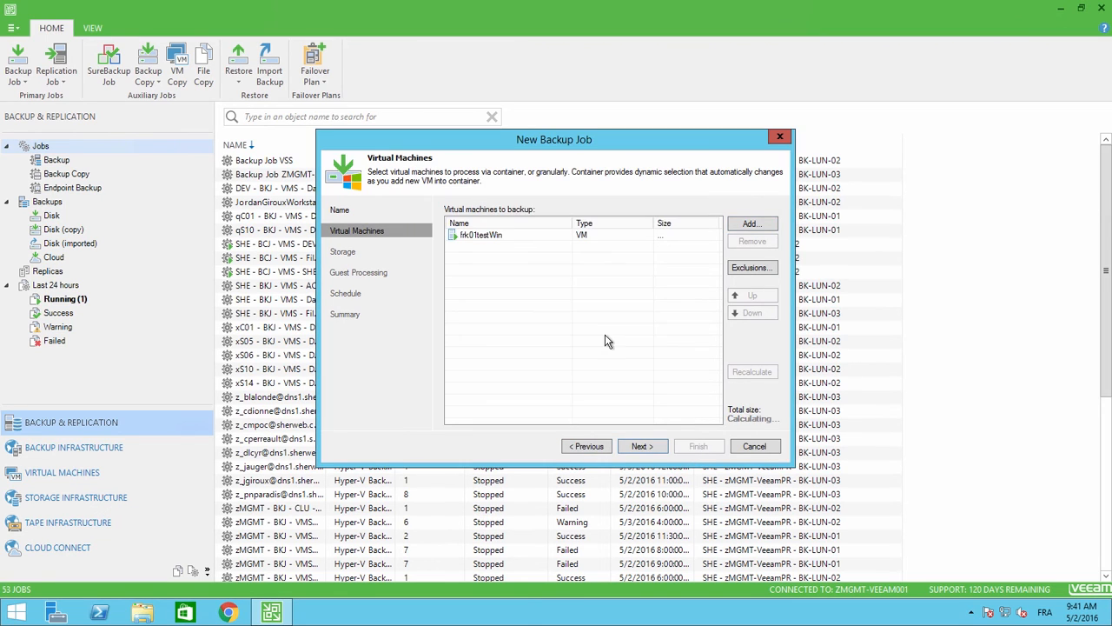
Target Cloud Repository Demo with 14 restore points, leave guest processing off, and reach Schedule.
click(644, 447)
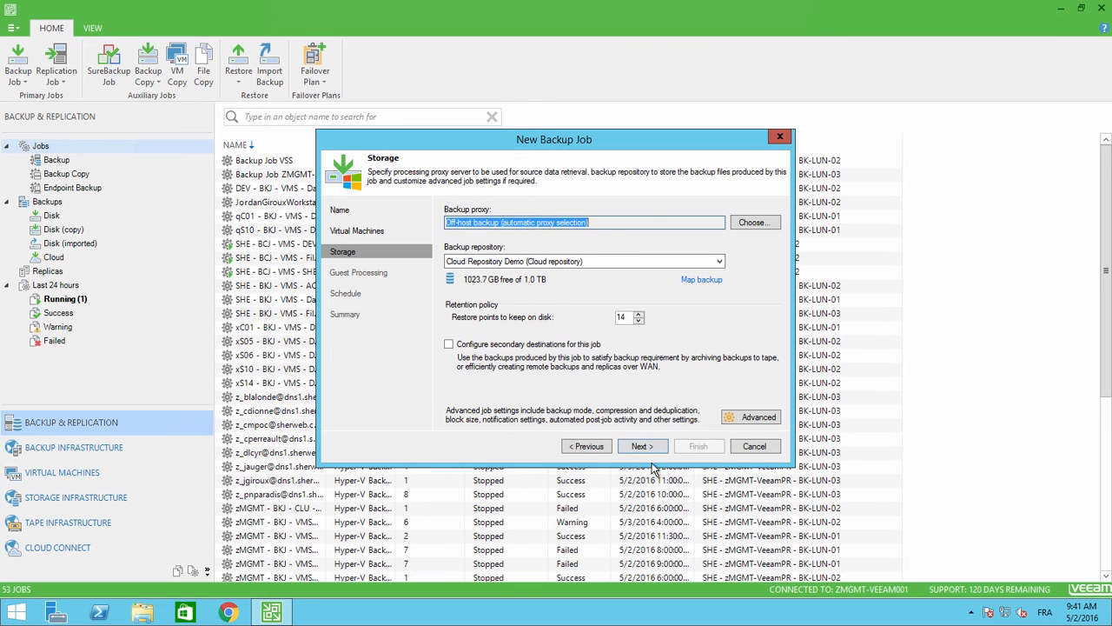
click(604, 262)
click(598, 272)
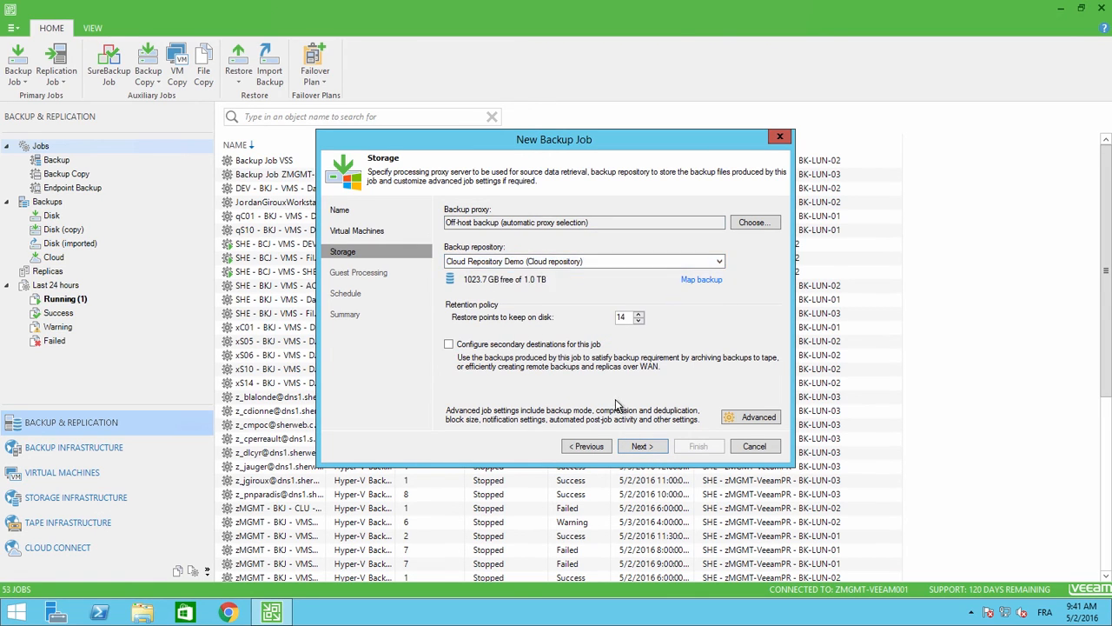
click(658, 450)
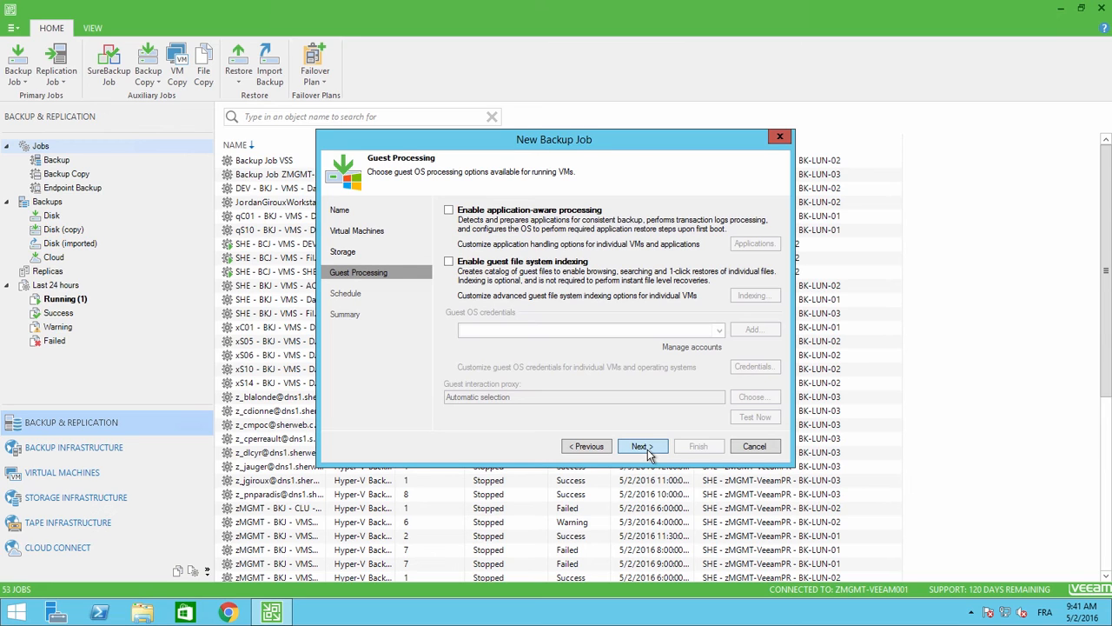
click(647, 452)
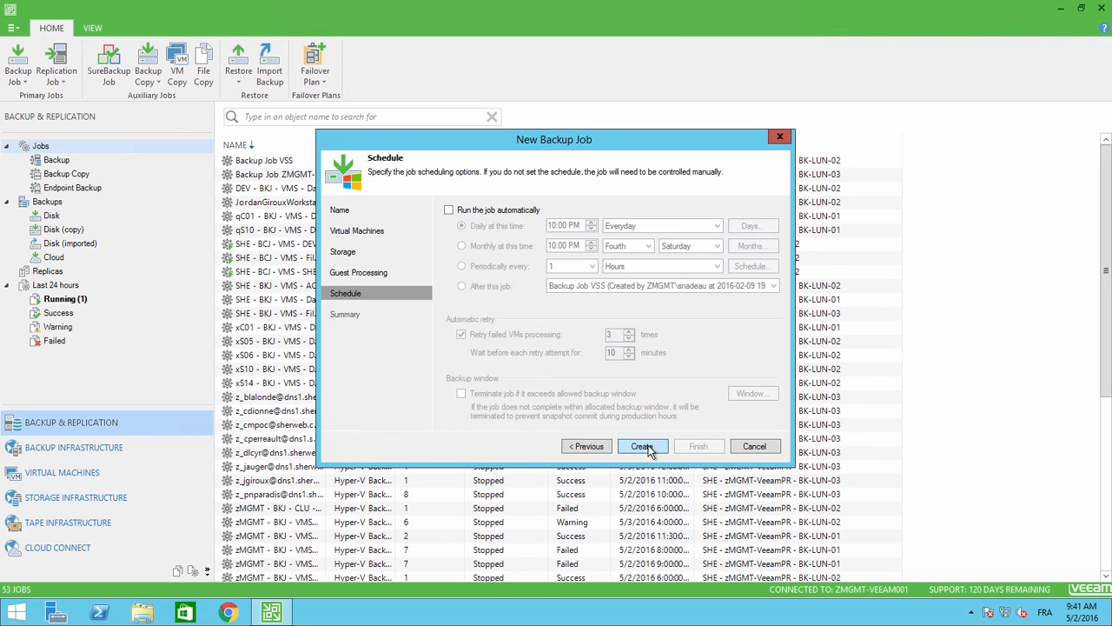
Create the Demo backup job, run it on Finish, and open its progress details.
click(647, 446)
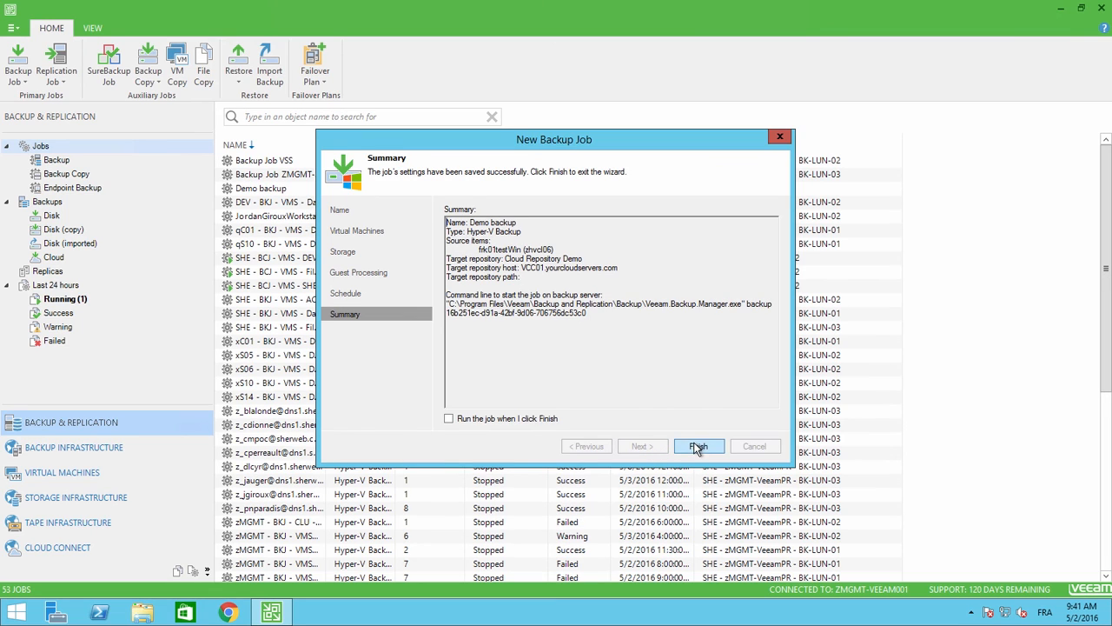
click(534, 421)
click(709, 448)
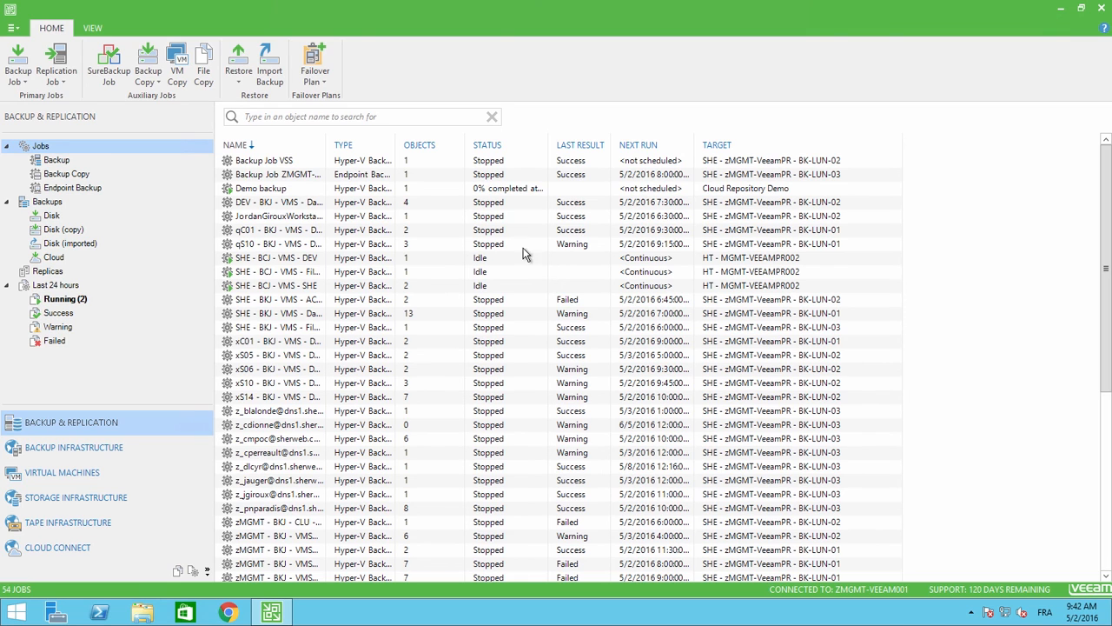
click(517, 189)
double_click(450, 189)
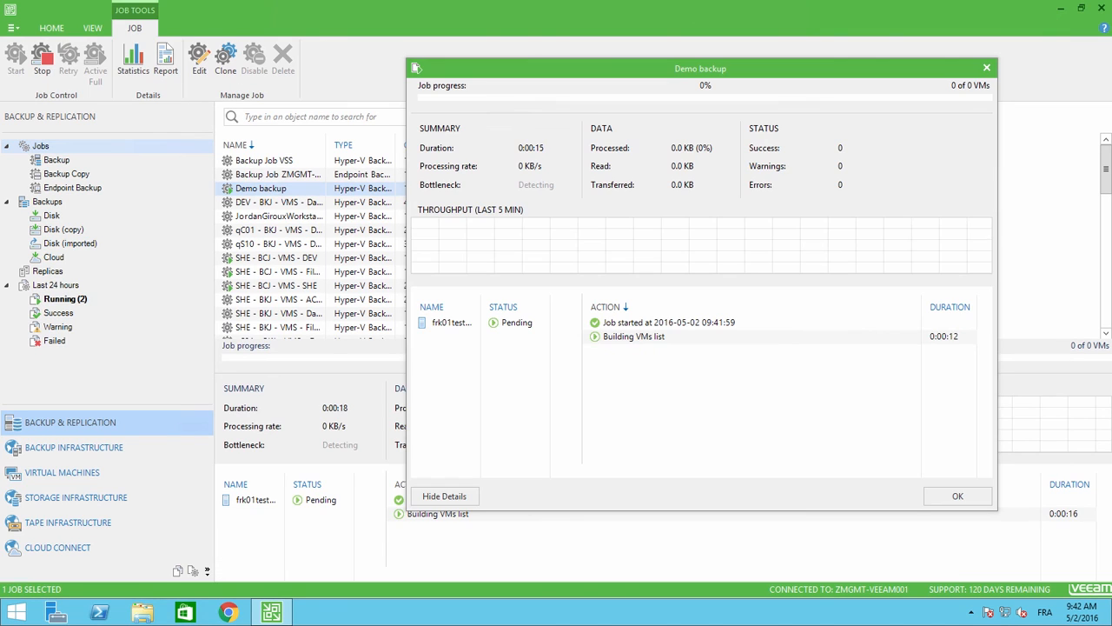